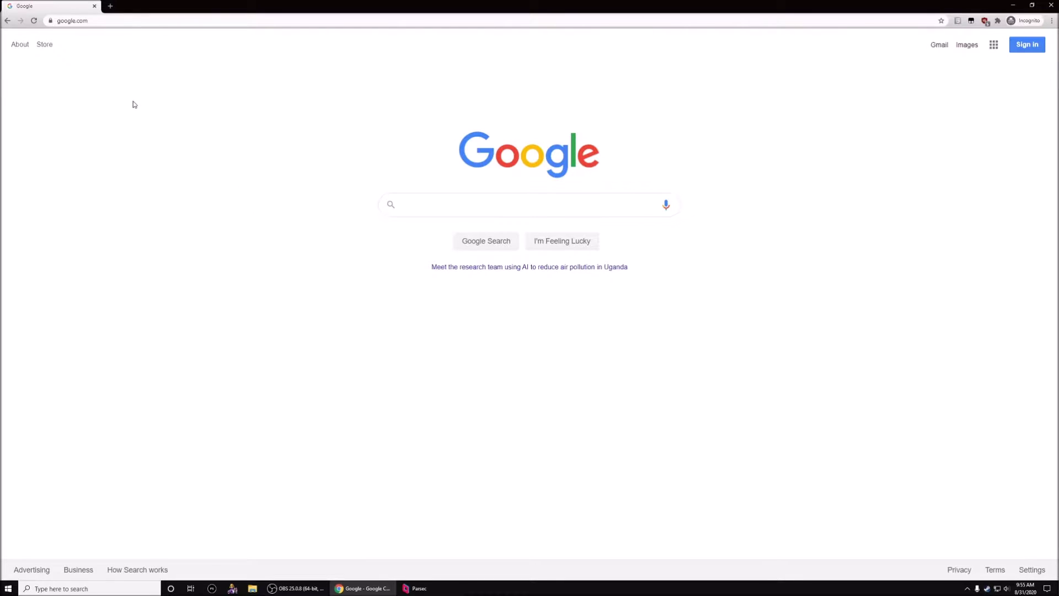
- Go to parsecgaming.com from the Chrome address bar
click(100, 20)
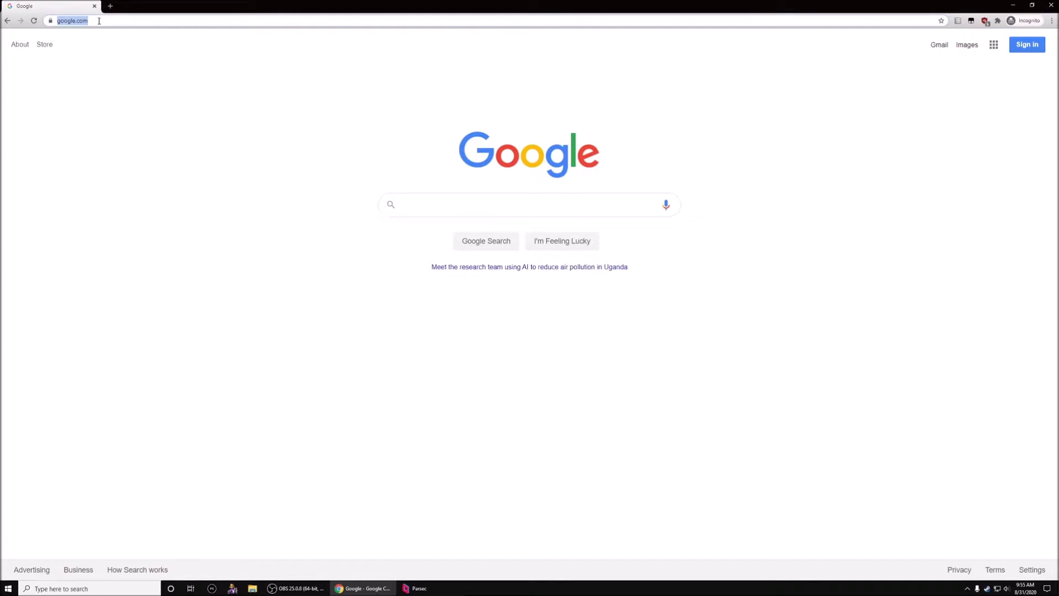
text(parsecgaming)
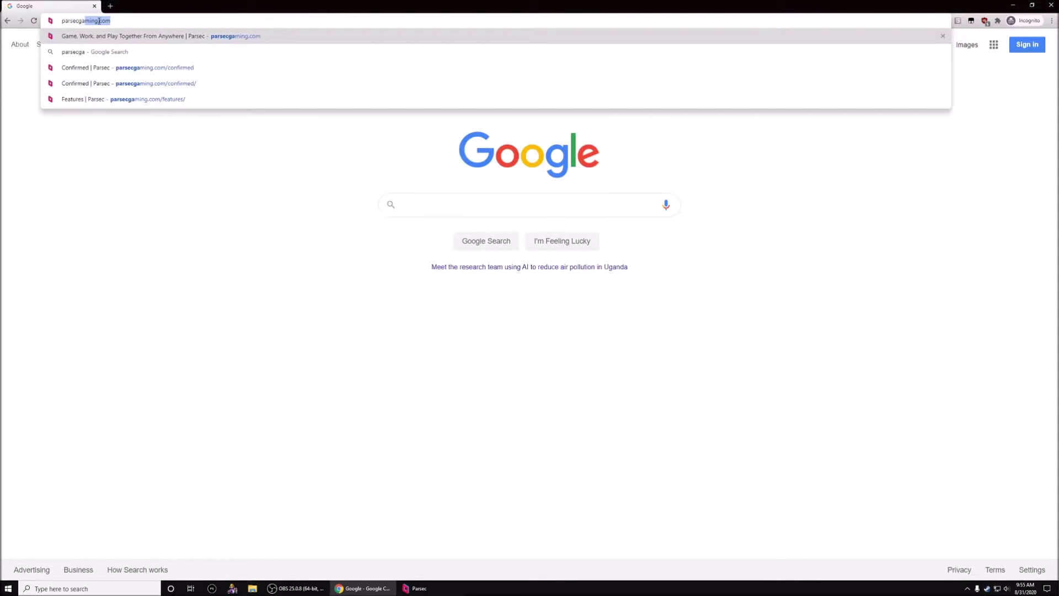
key(Return)
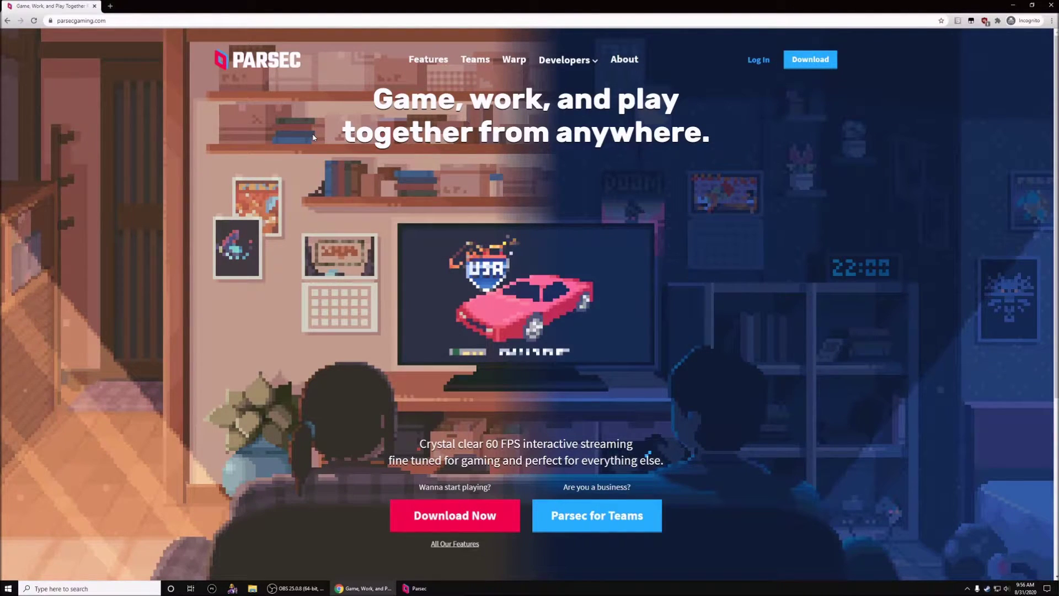
- Begin Parsec sign-up with a chosen username and reach the email and password fields
scroll(313, 136, down, 2)
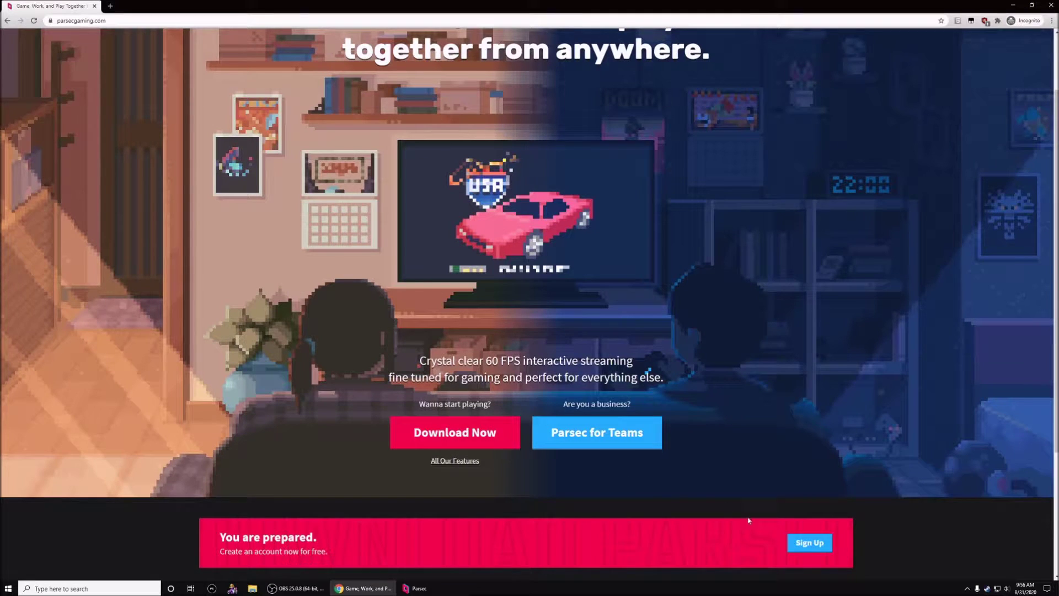
click(809, 542)
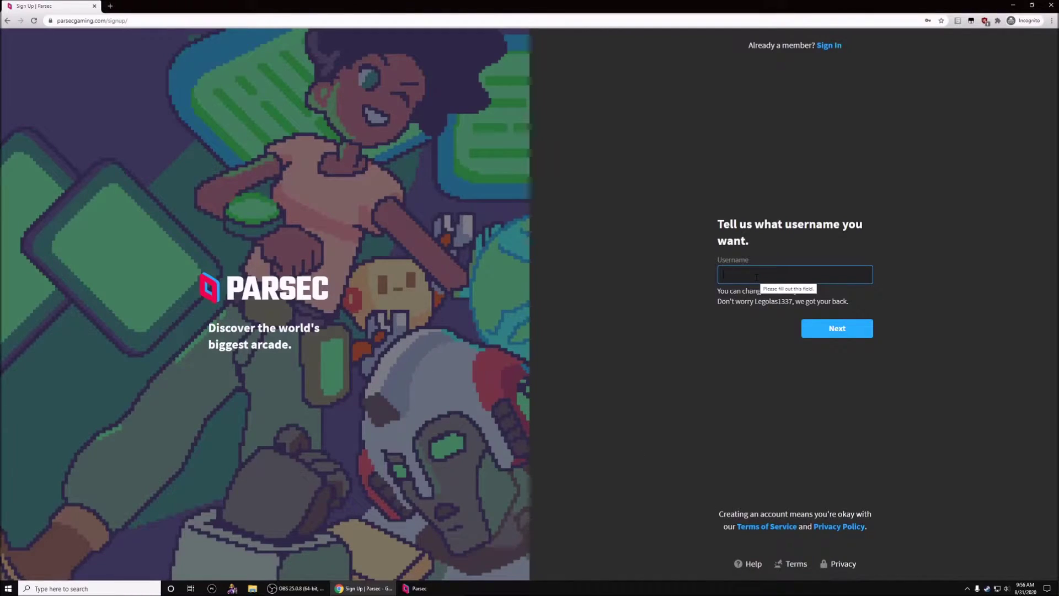
text(nsf)
click(817, 335)
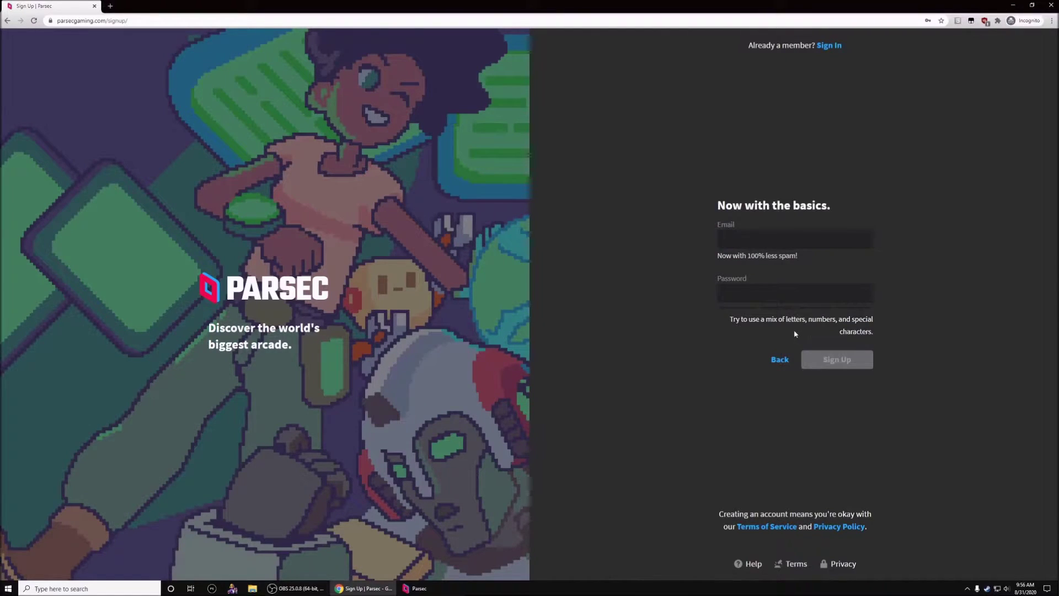
click(746, 240)
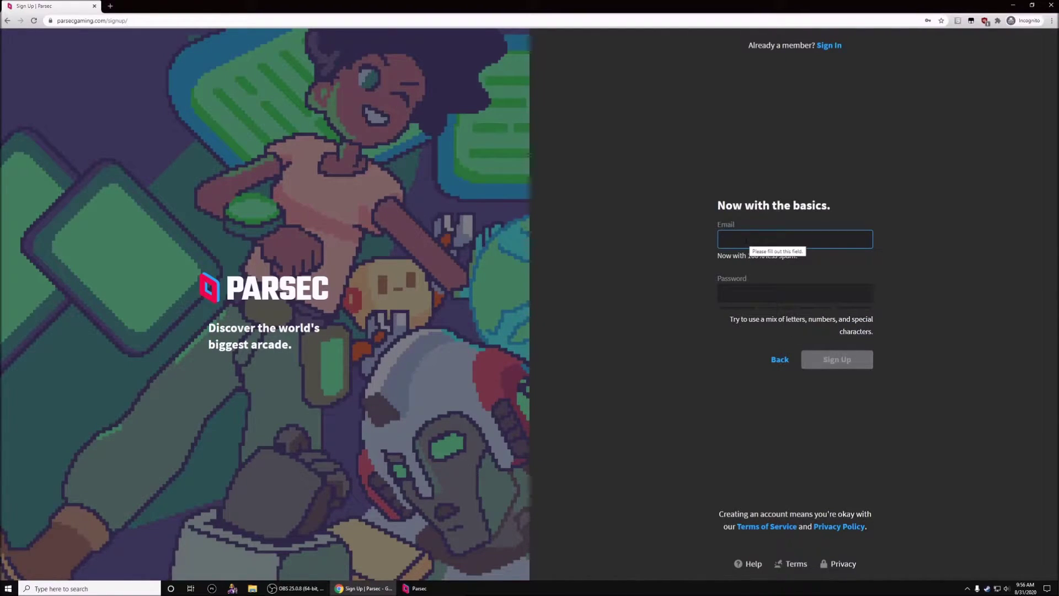
click(756, 294)
click(854, 364)
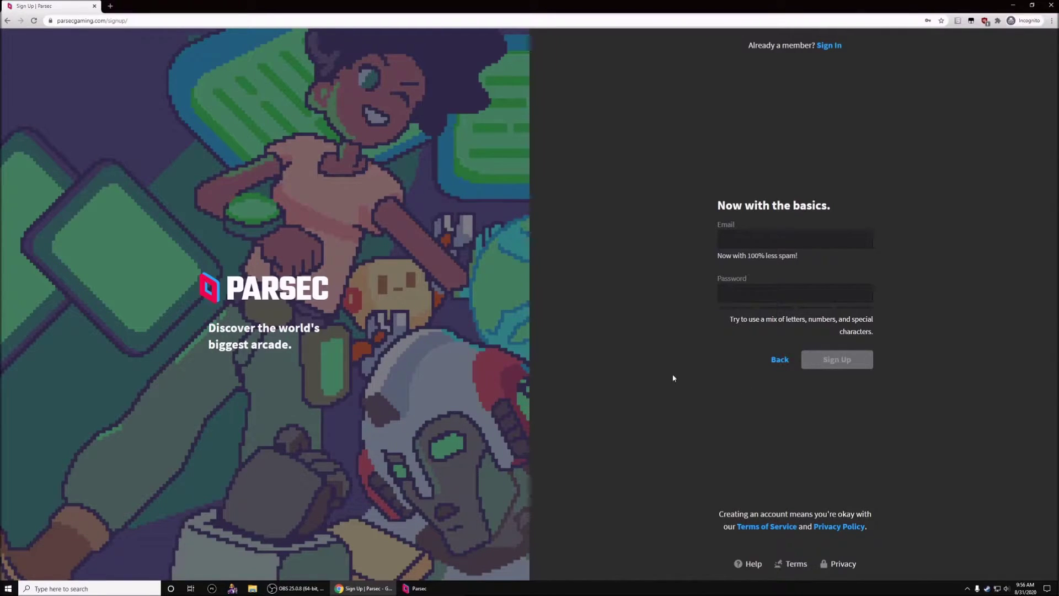
- Return to parsecgaming.com and download the Windows installer, keeping it past the safety warning
click(88, 22)
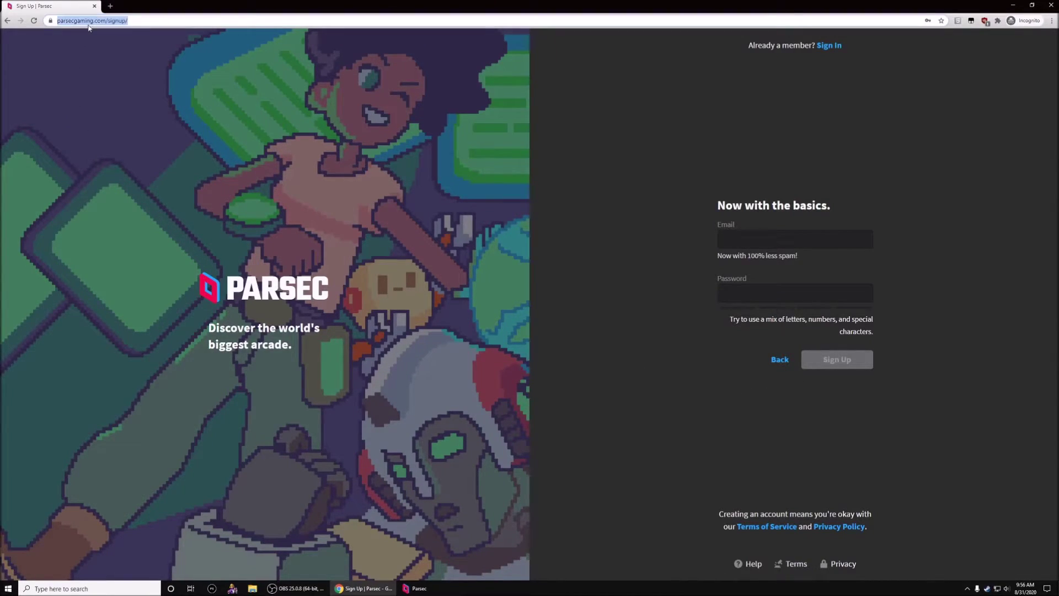
text(parse)
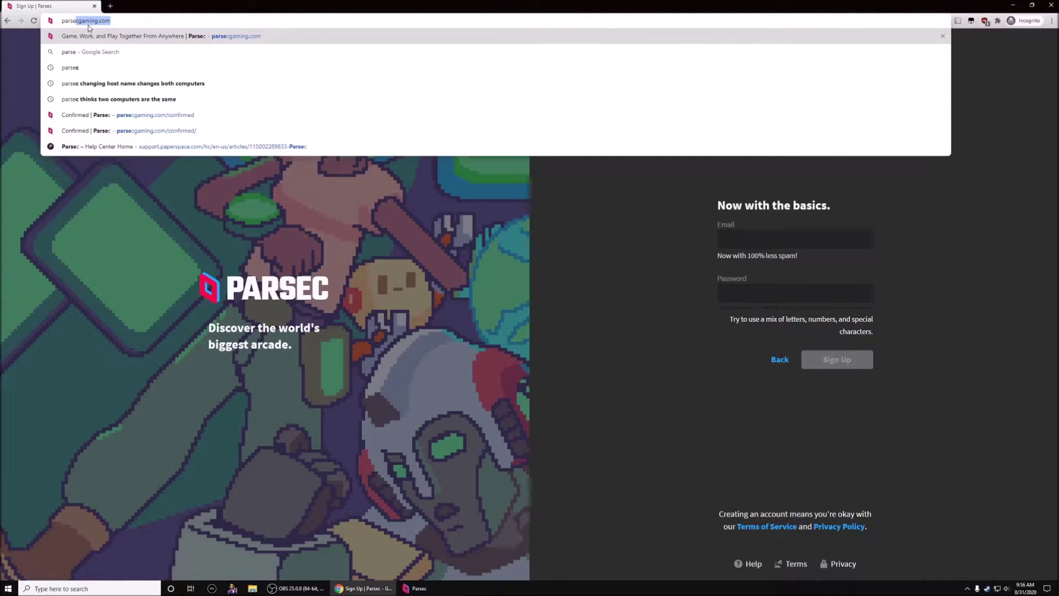
text(cgami)
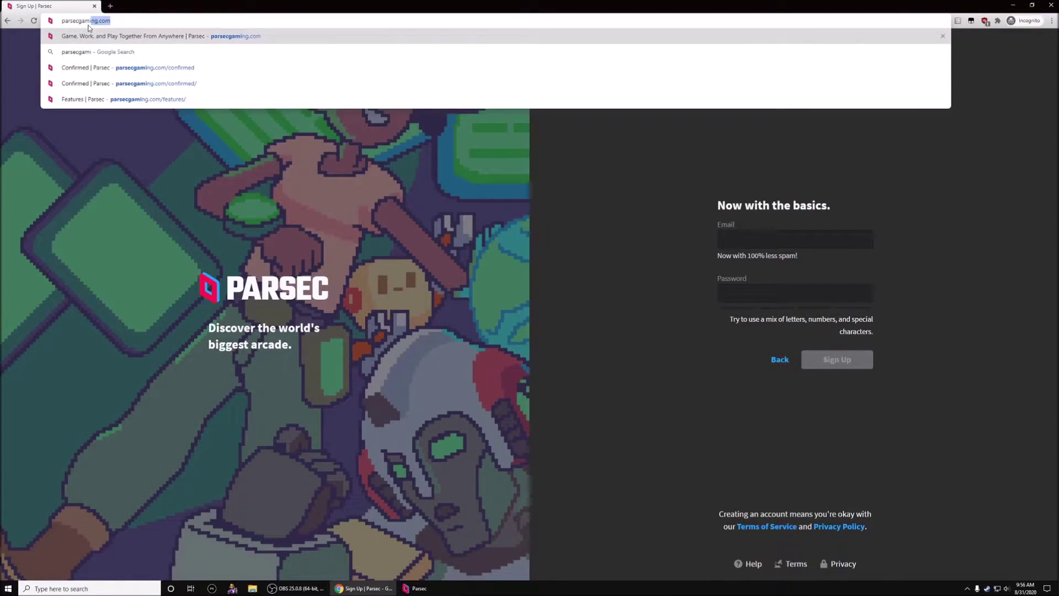
text(ng.c)
key(Return)
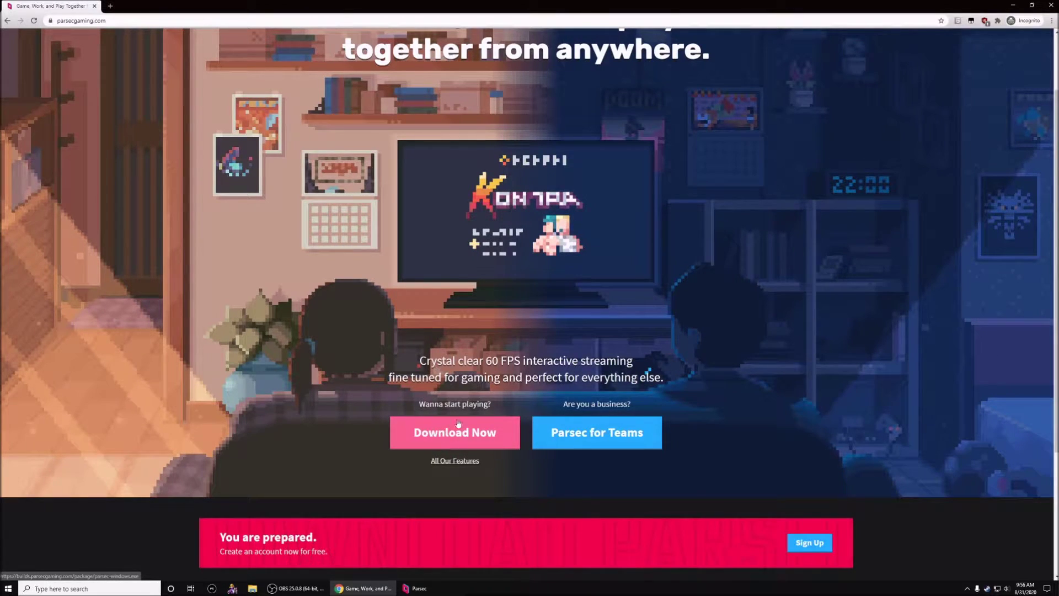
click(480, 434)
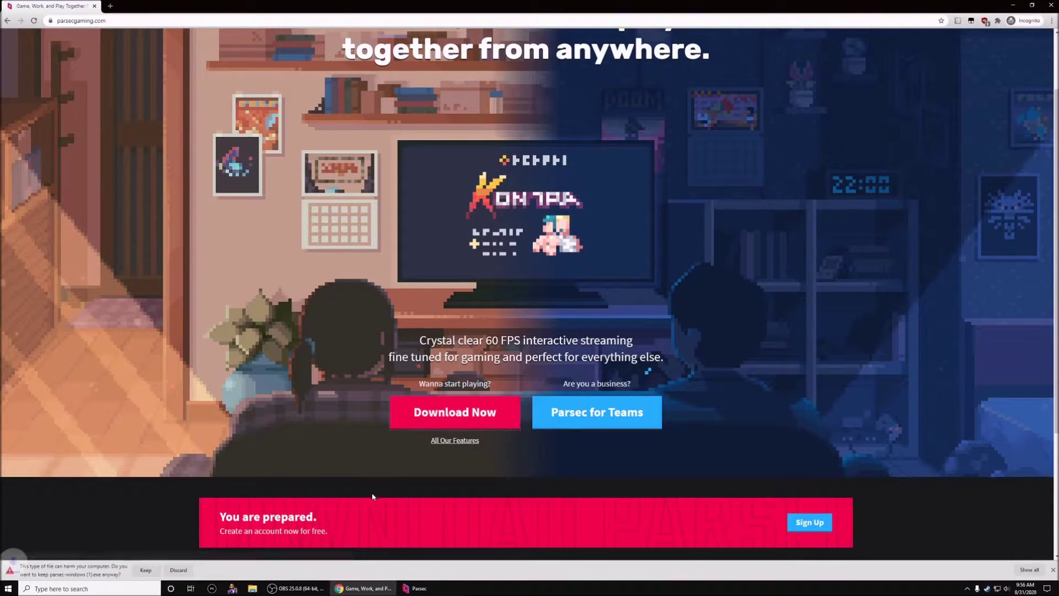
click(145, 572)
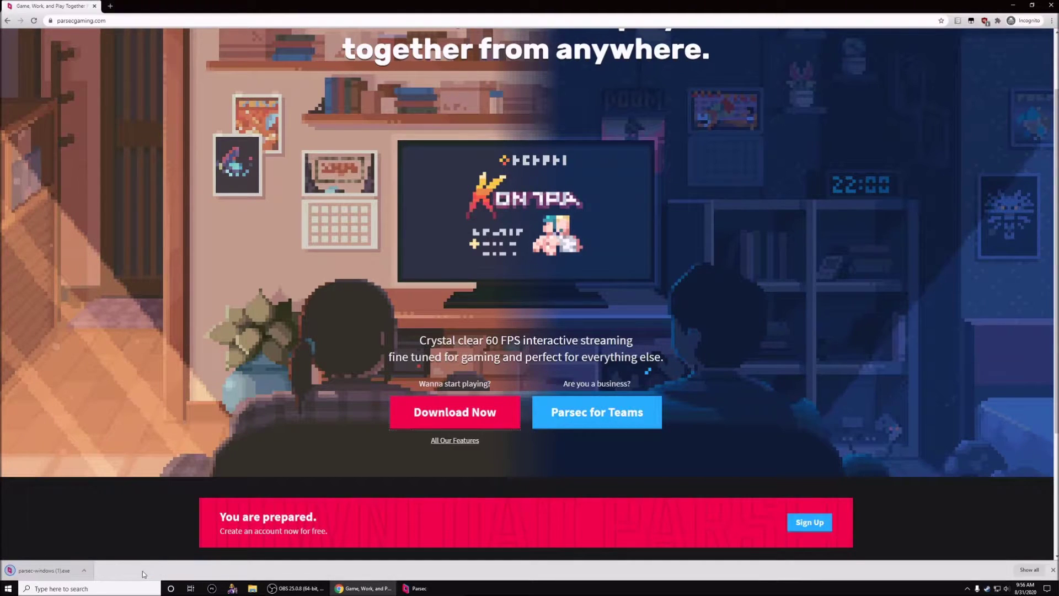
- Run the downloaded parsec-windows installer and let it finish to the signed-in Computers page
click(35, 572)
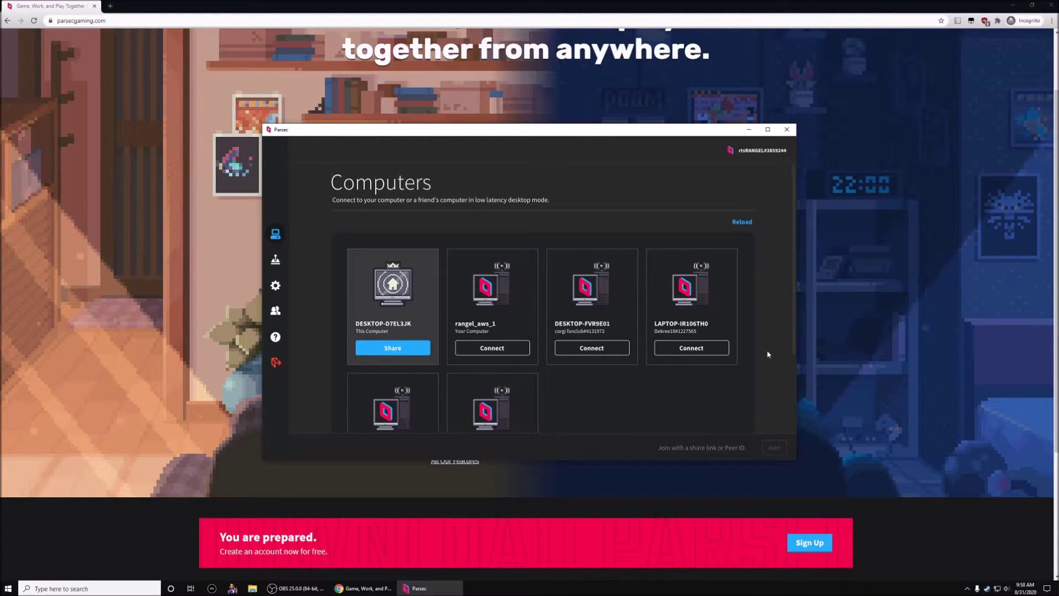
- Search for the westcoastparsec user in the Friends panel's Add Friend dialog
click(277, 312)
click(342, 221)
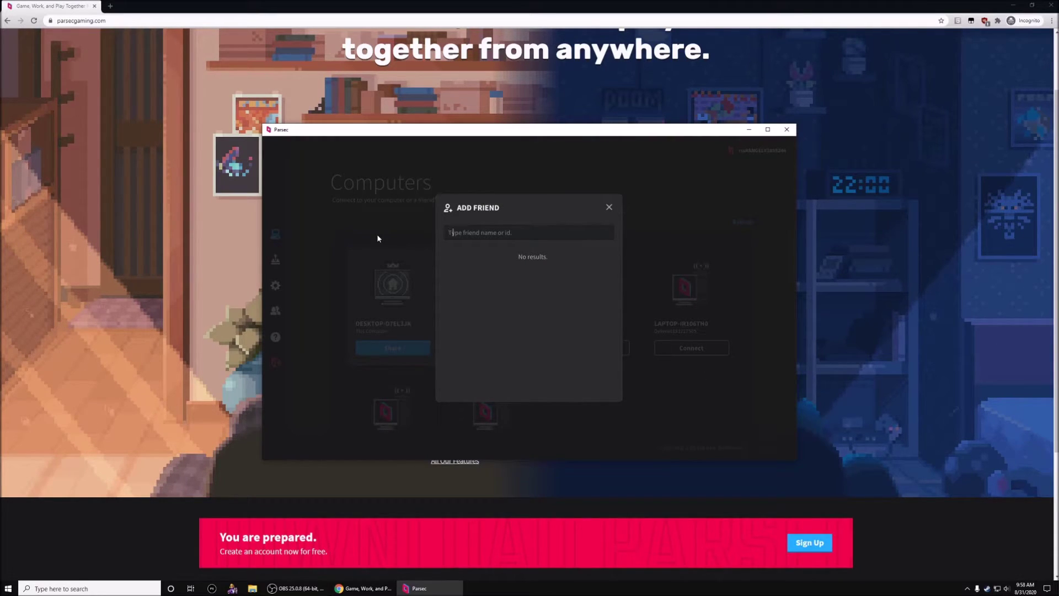
text(westcoastparse)
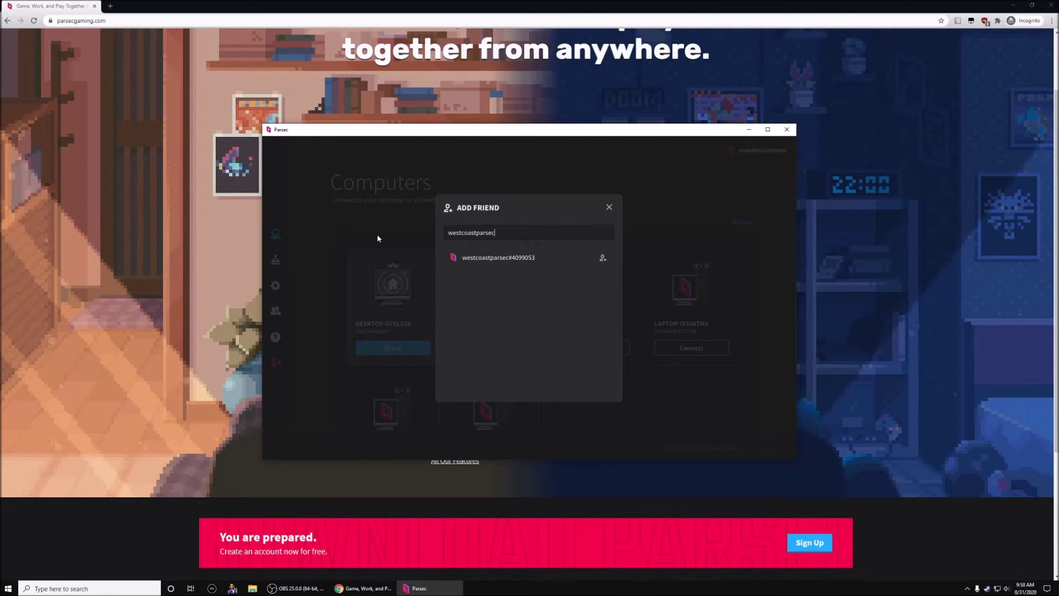
text(c)
- Send a friend request to the westcoastparsec result
click(603, 258)
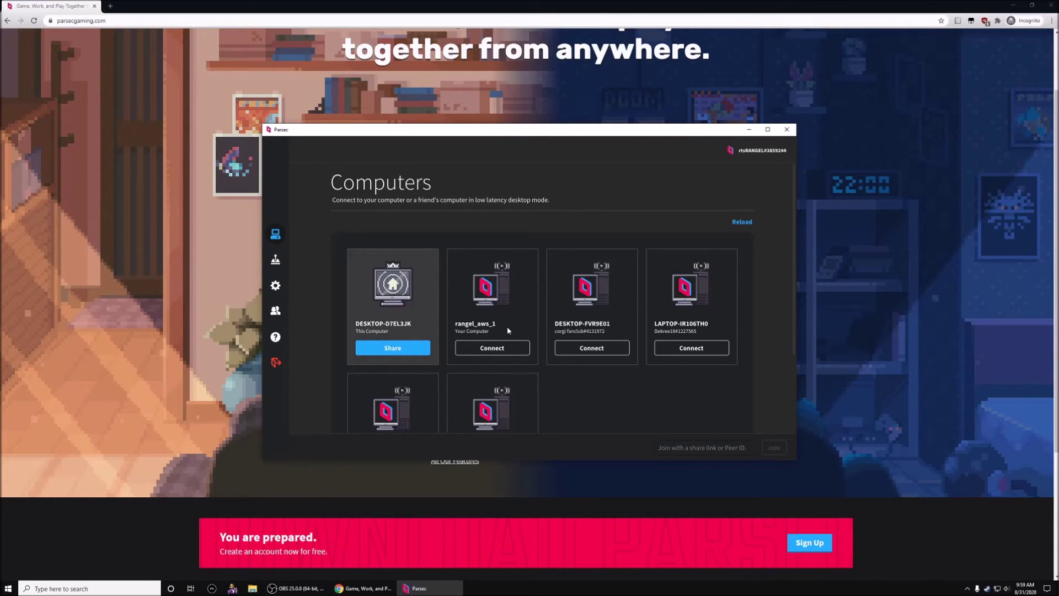
- Connect to rangel_aws_1 and move down the SOULCALIBUR menu to MUSEUM
click(487, 349)
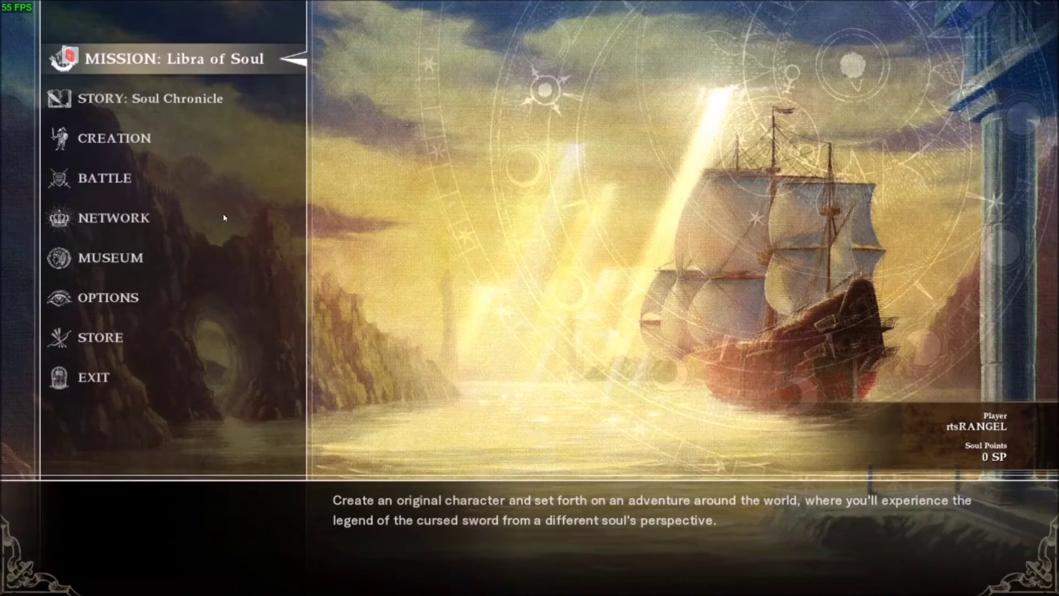
key(Down)
key(Down)
key(Down)
key(Down)
key(Down)
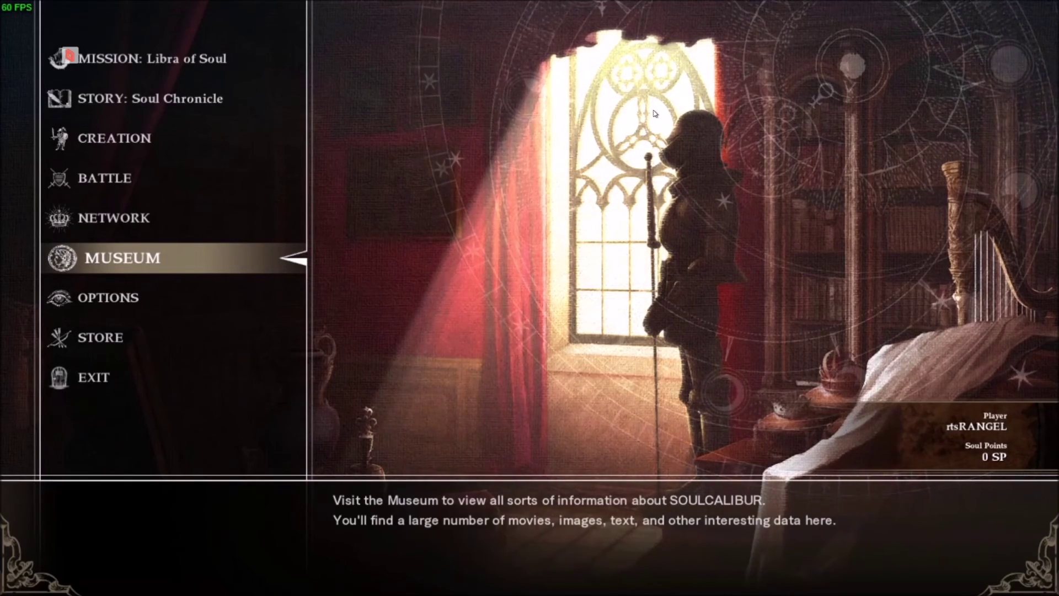
- Disconnect the remote session through the Ctrl+Shift+M overlay menu
key(ctrl+shift+m)
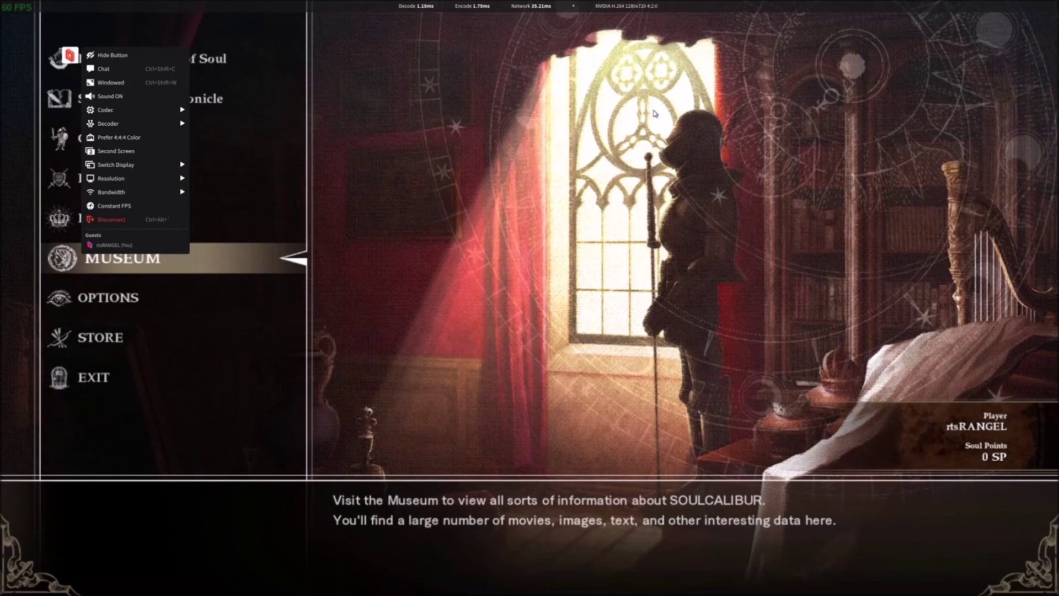
key(Down)
key(Down)
key(Down)
key(Down)
key(Down)
key(Down)
key(Down)
key(Down)
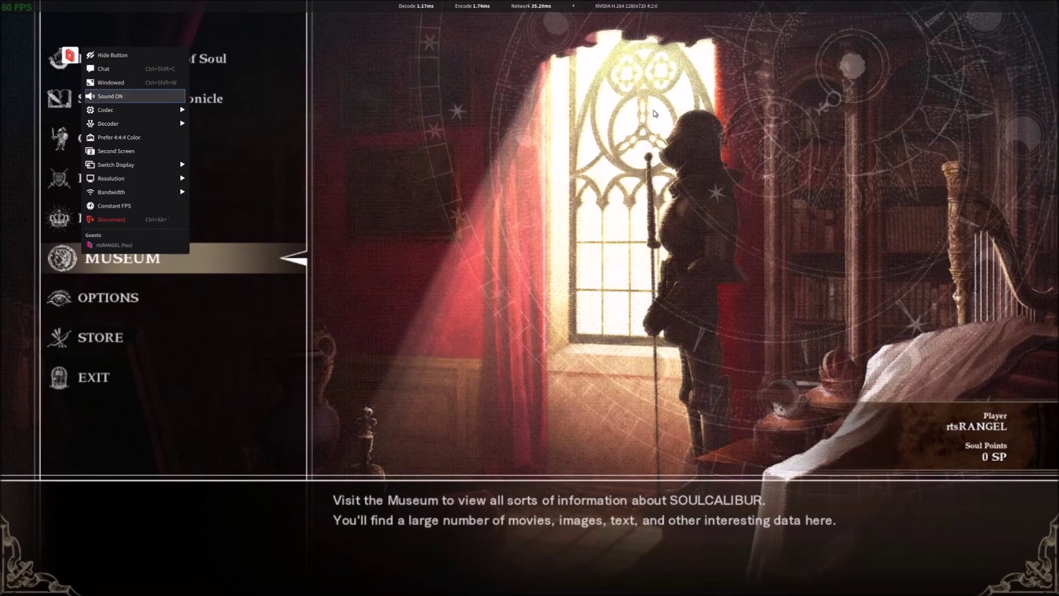
key(Down)
key(Down)
key(Down)
key(Down)
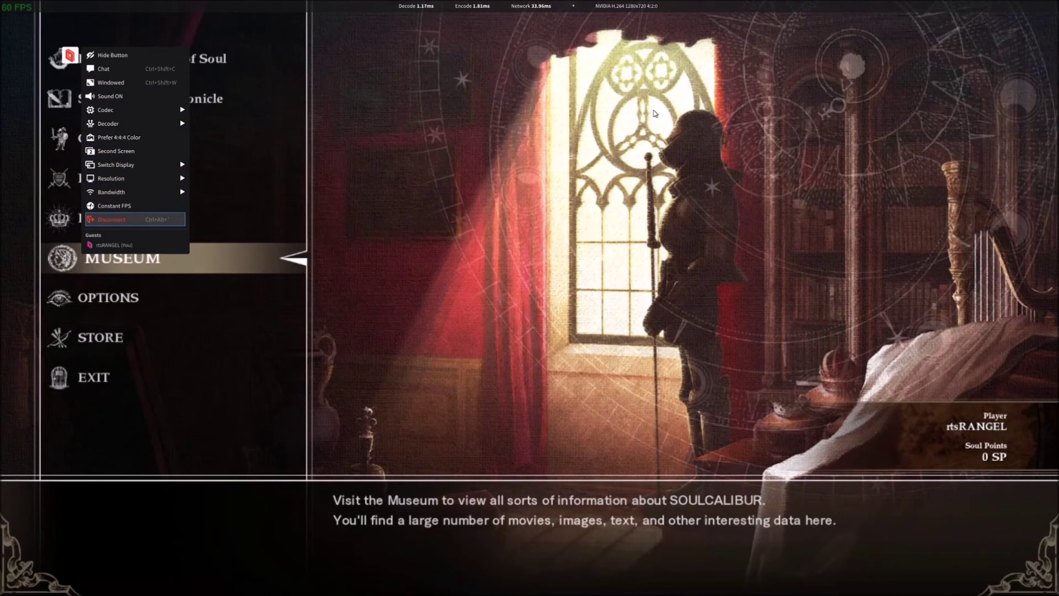
key(Return)
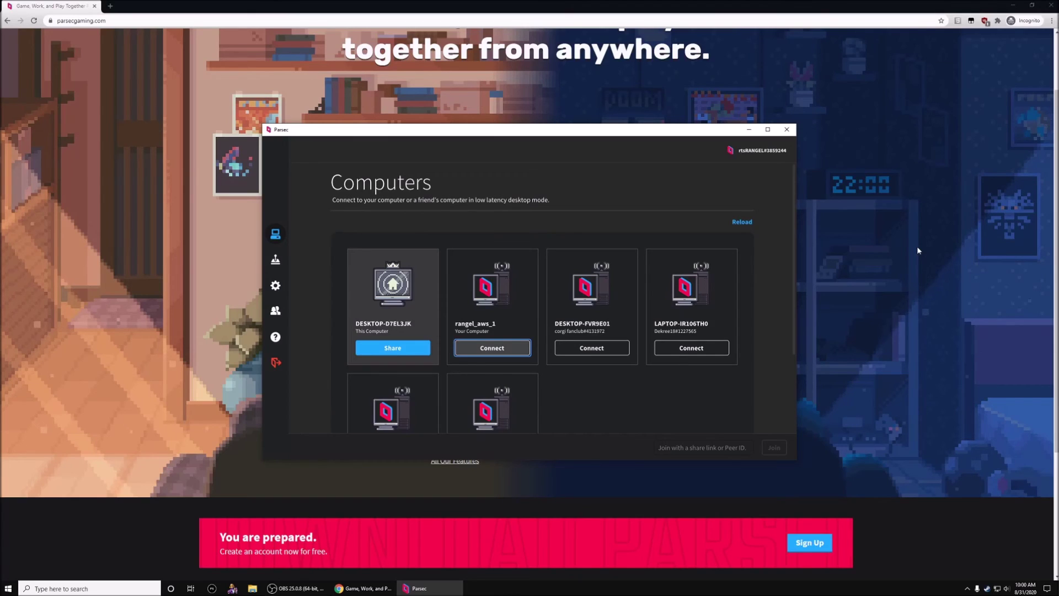